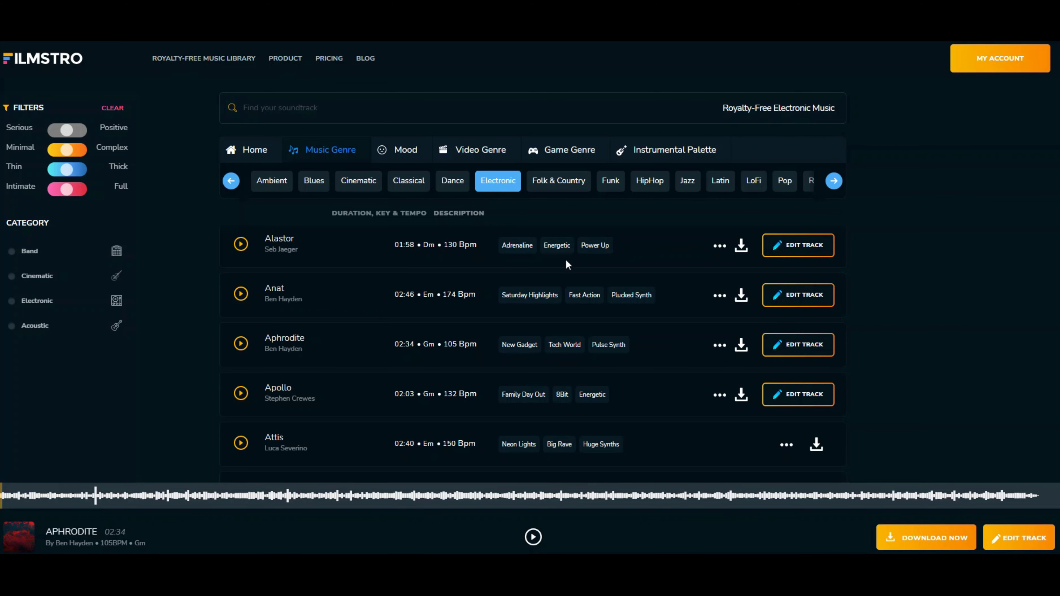
scroll(644, 272, down, 4)
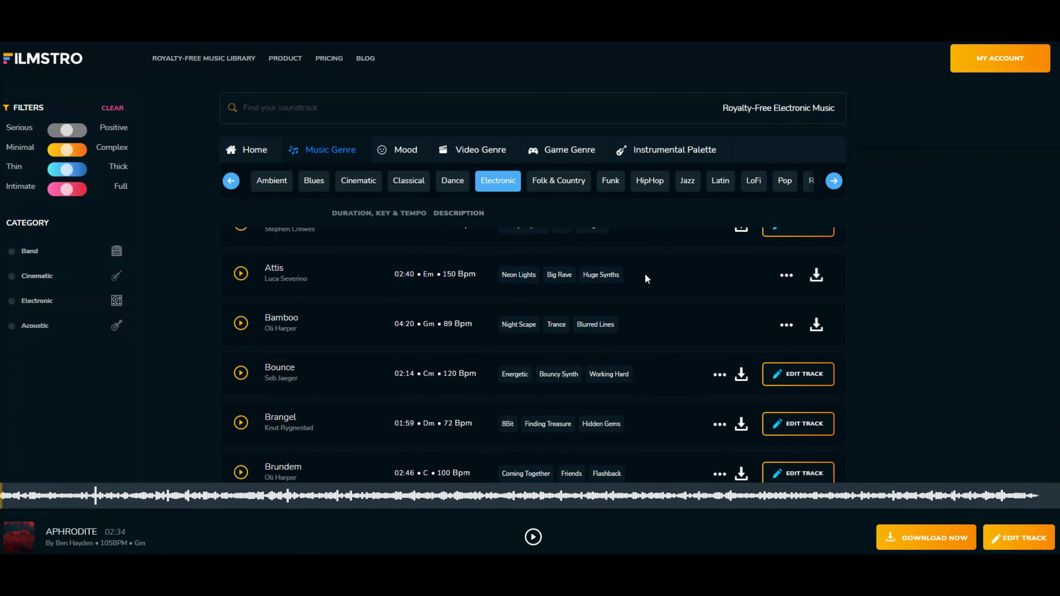
scroll(732, 317, up, 5)
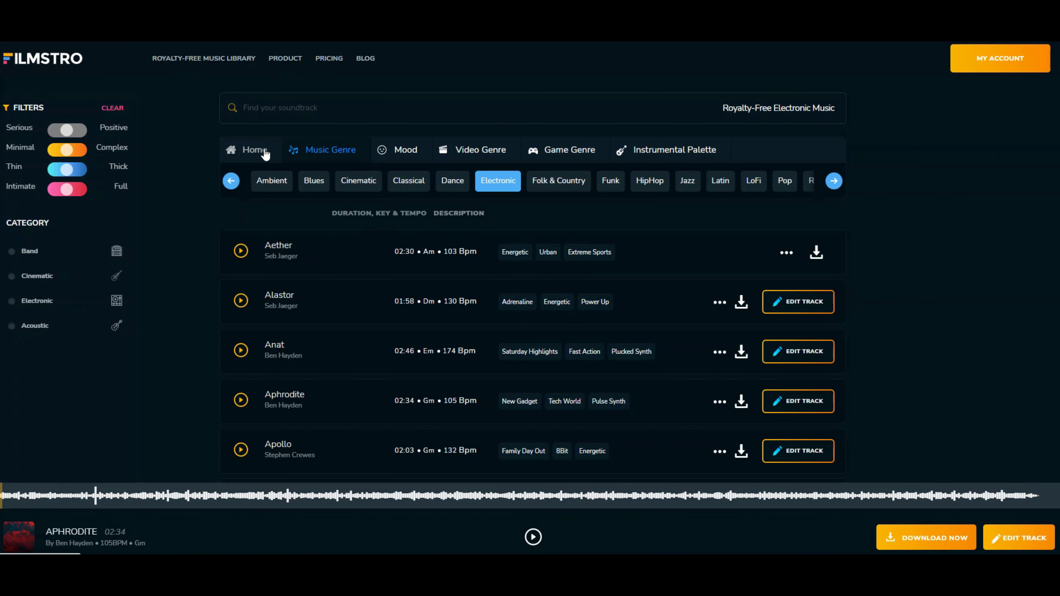
scroll(405, 242, down, 10)
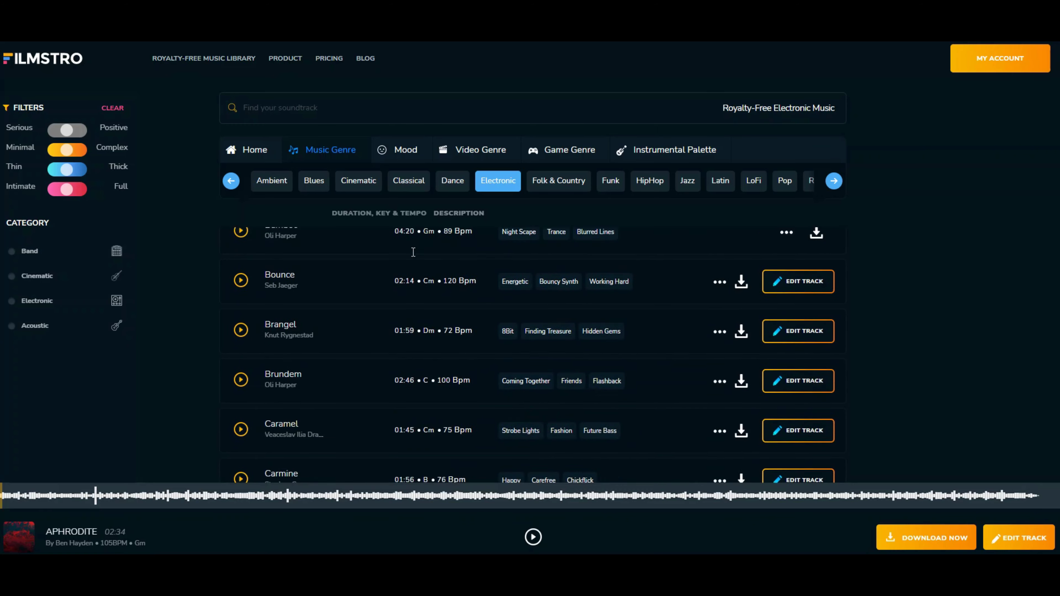
scroll(411, 250, down, 5)
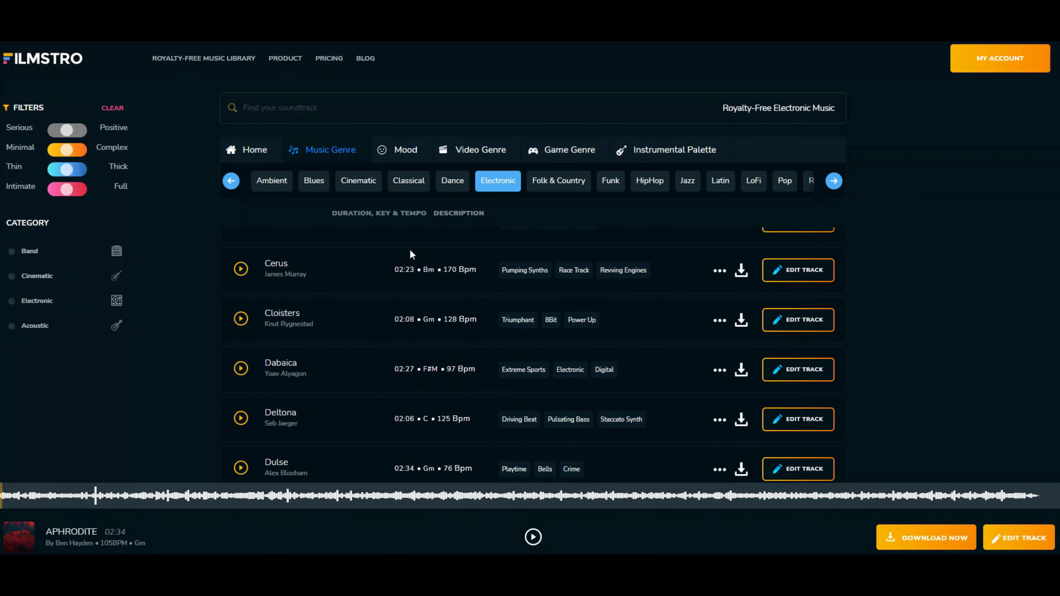
scroll(409, 250, down, 3)
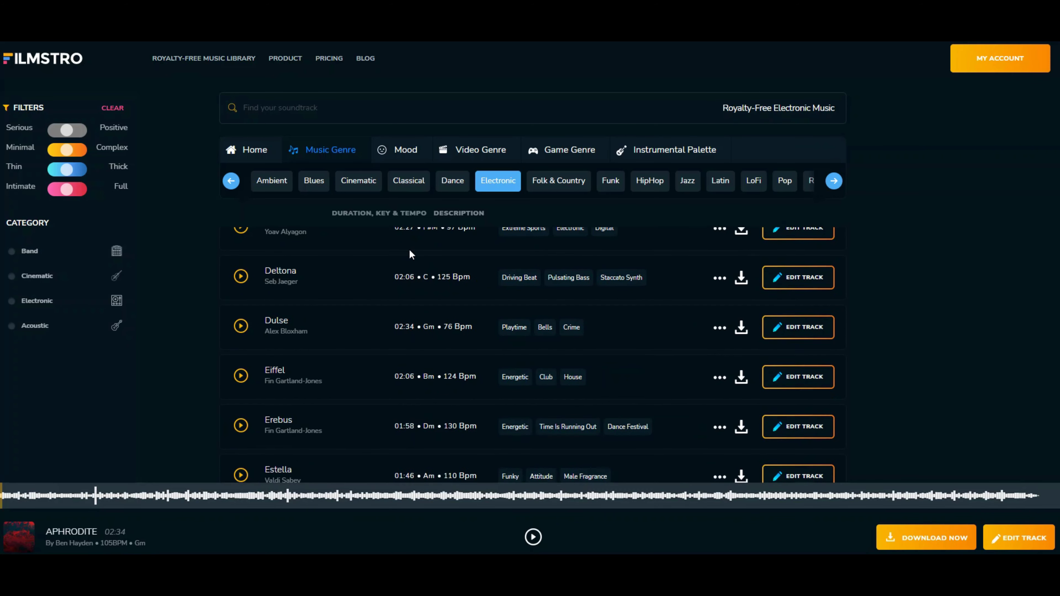
scroll(409, 251, down, 1)
scroll(408, 250, down, 10)
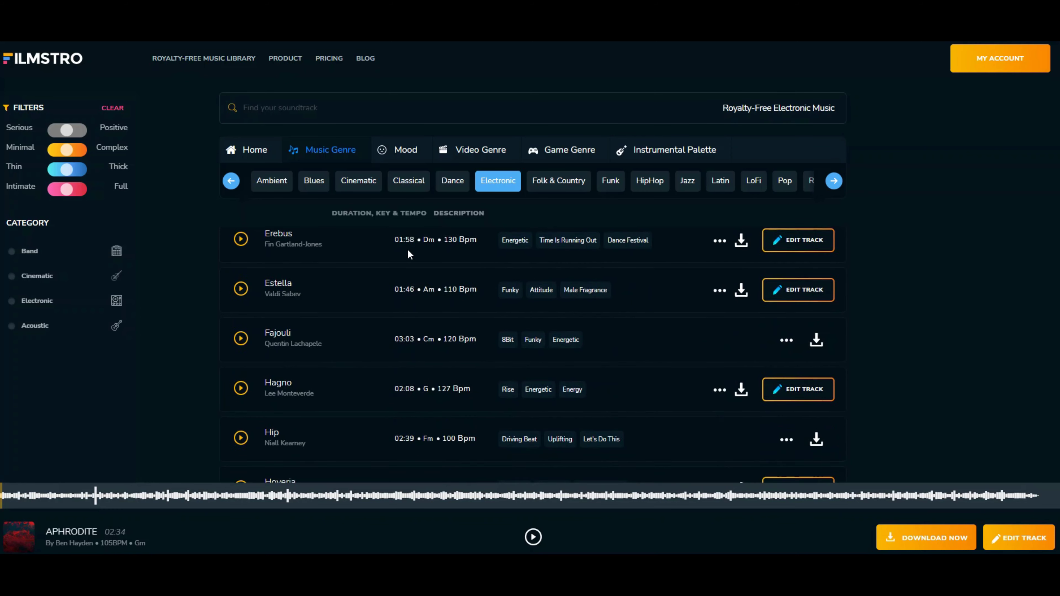
scroll(408, 252, down, 7)
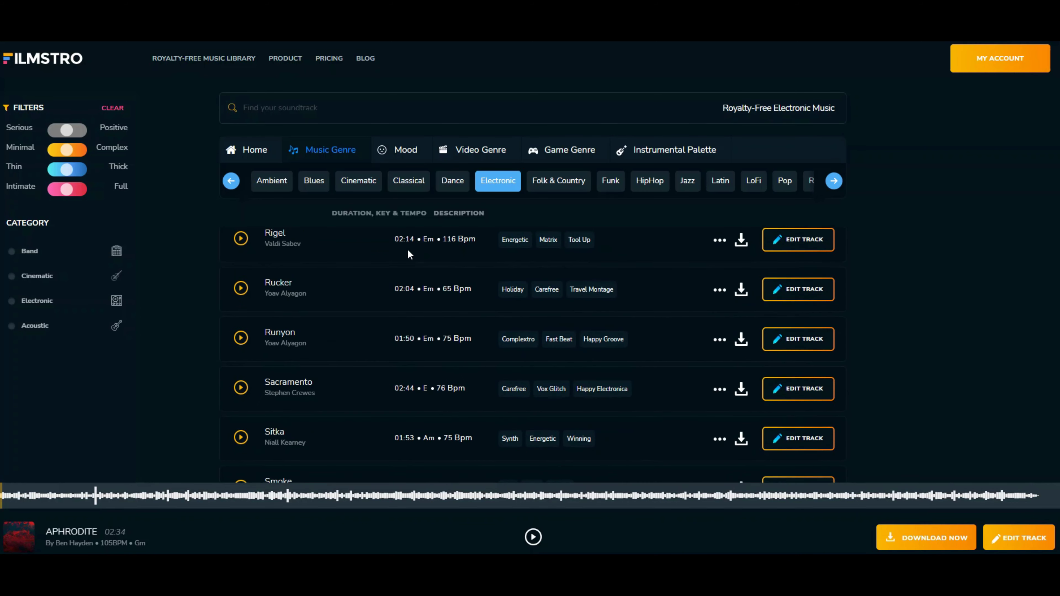
scroll(408, 252, down, 1)
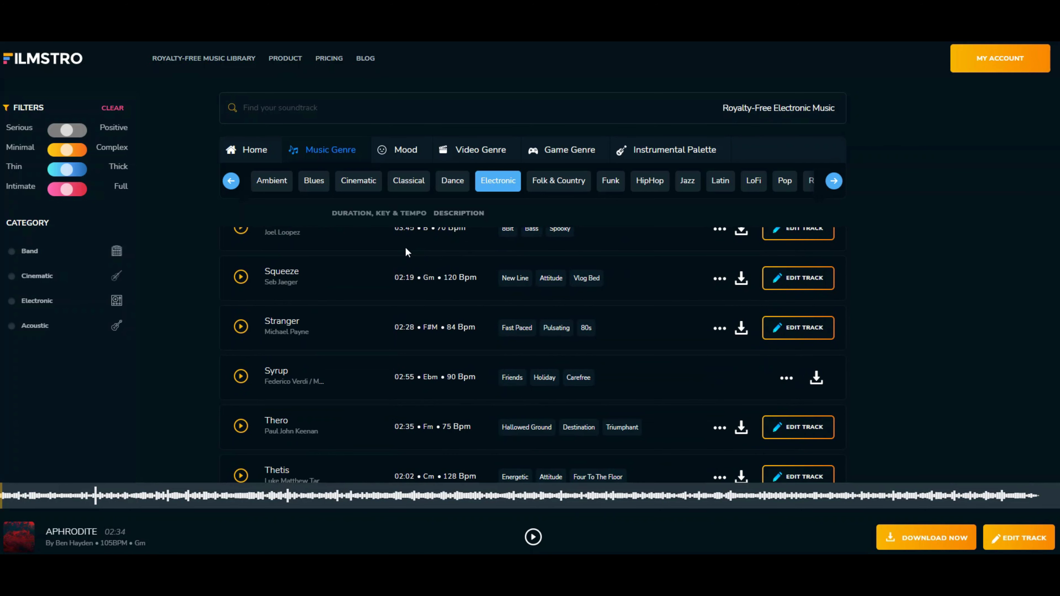
scroll(405, 247, down, 4)
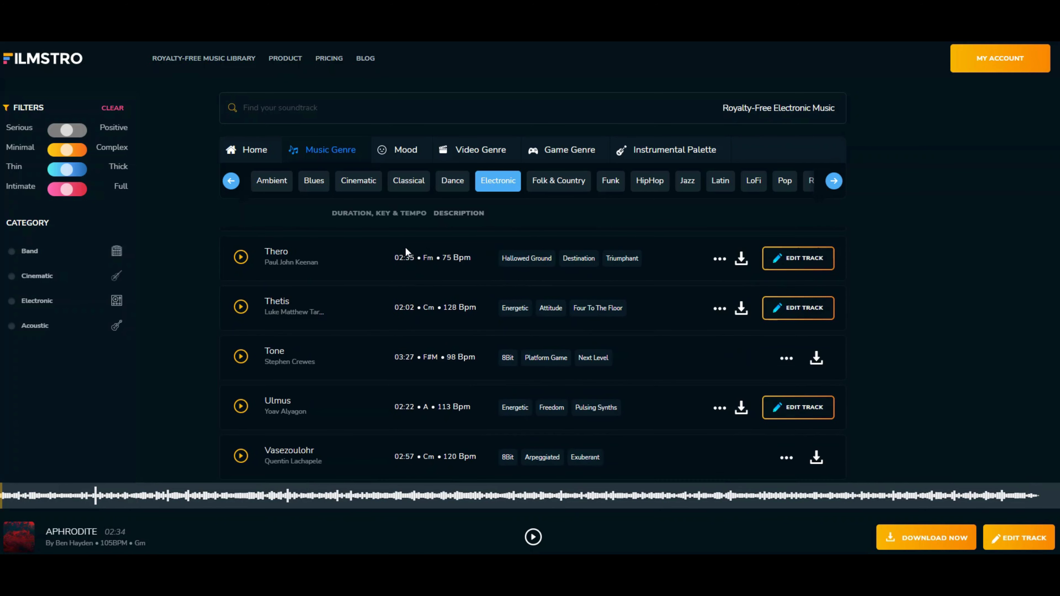
scroll(405, 247, up, 8)
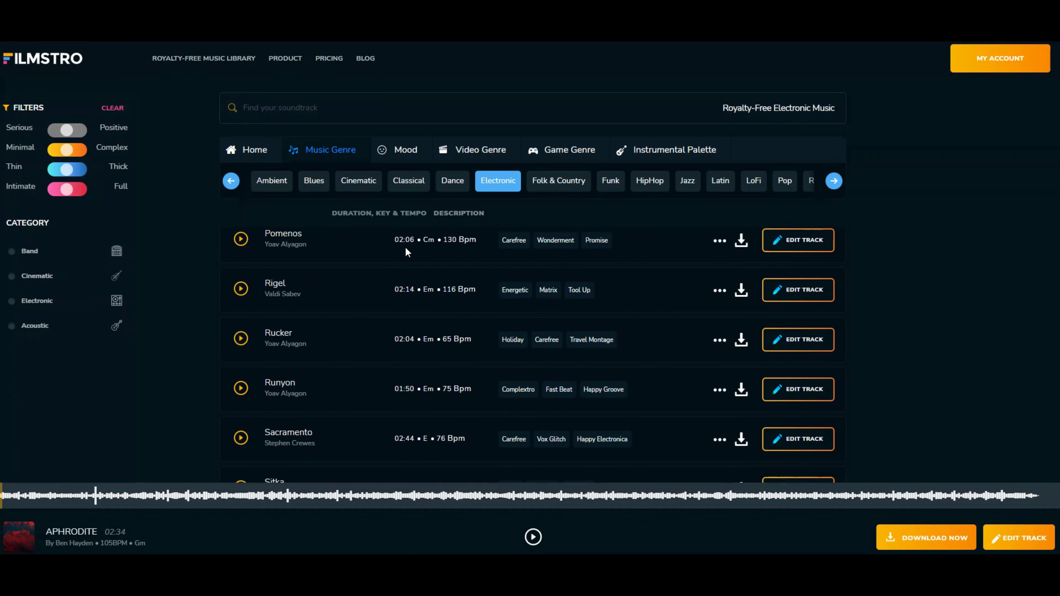
scroll(405, 247, up, 15)
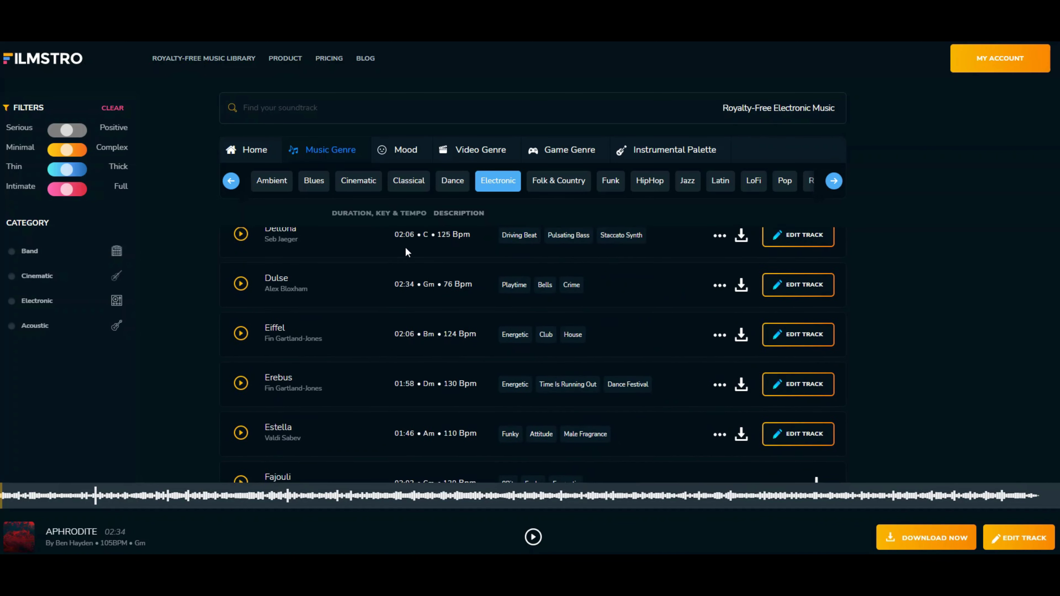
scroll(405, 248, up, 5)
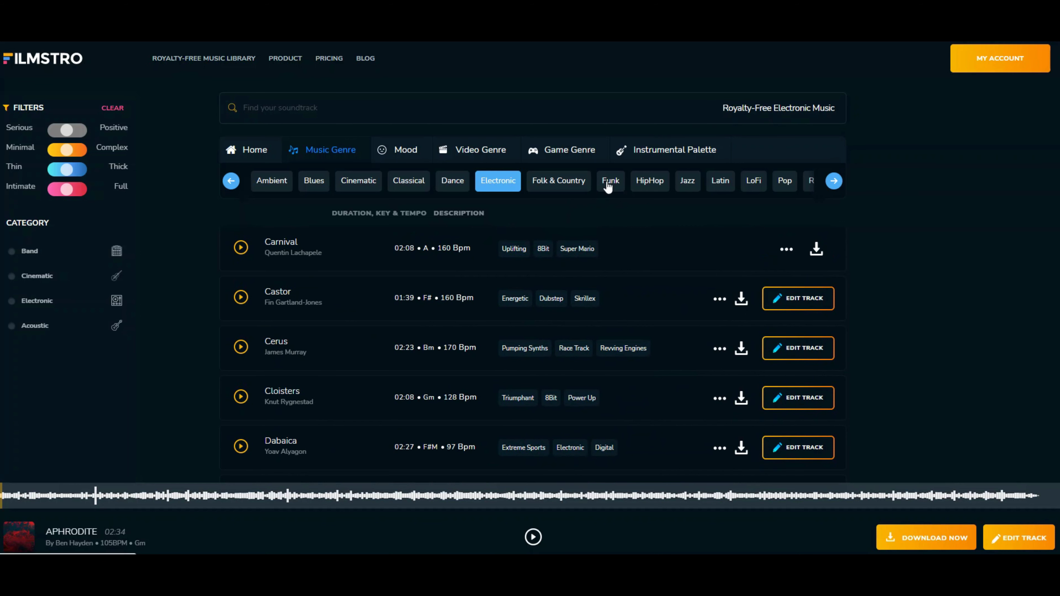
Step: Browse the Funk, HipHop and Jazz genre lists, then switch to Mood to list Adventurous tracks
click(609, 182)
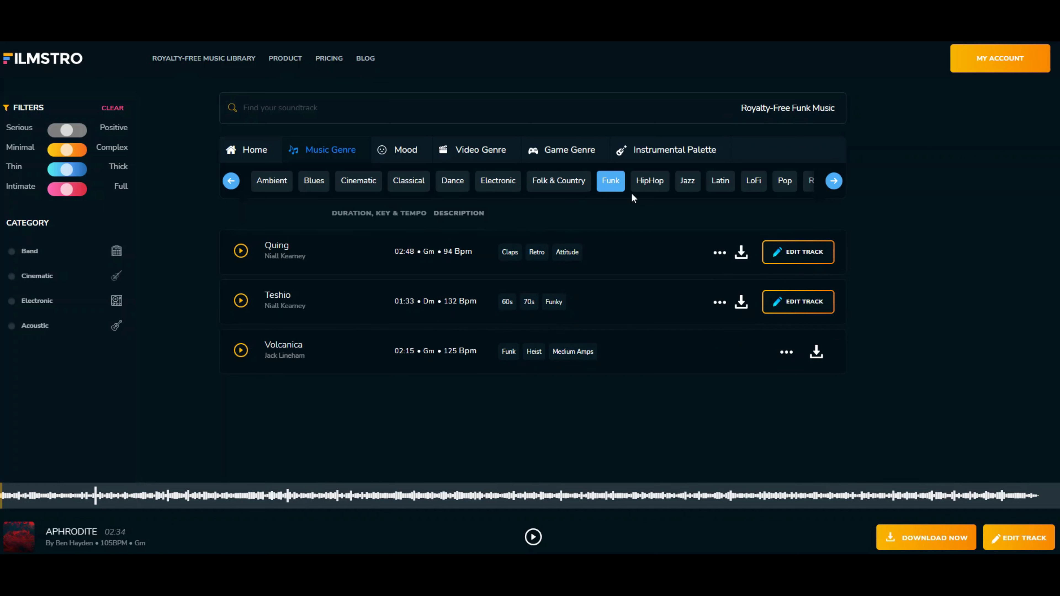
click(649, 187)
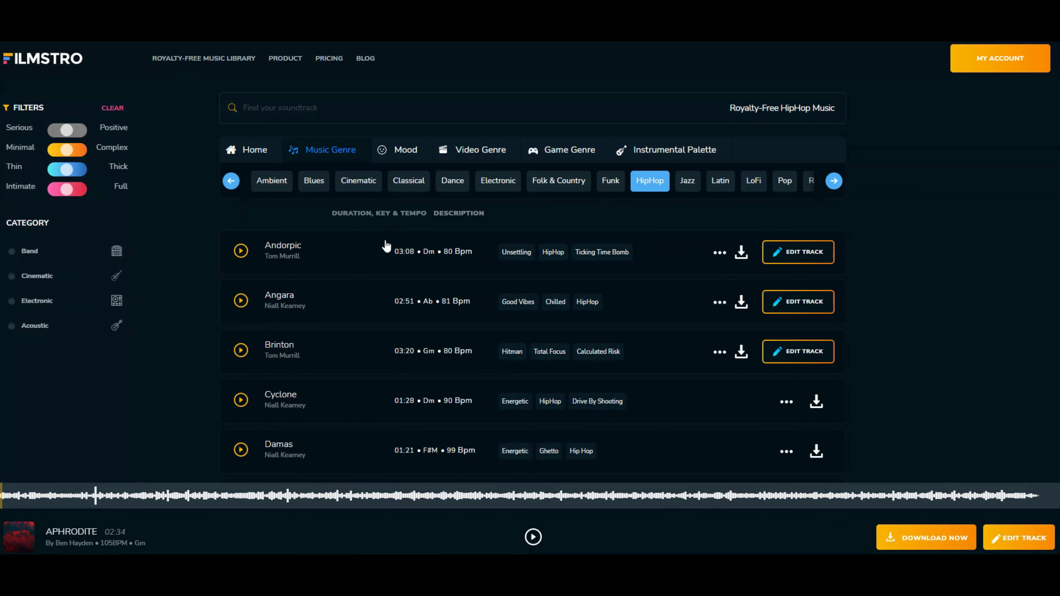
scroll(388, 247, down, 5)
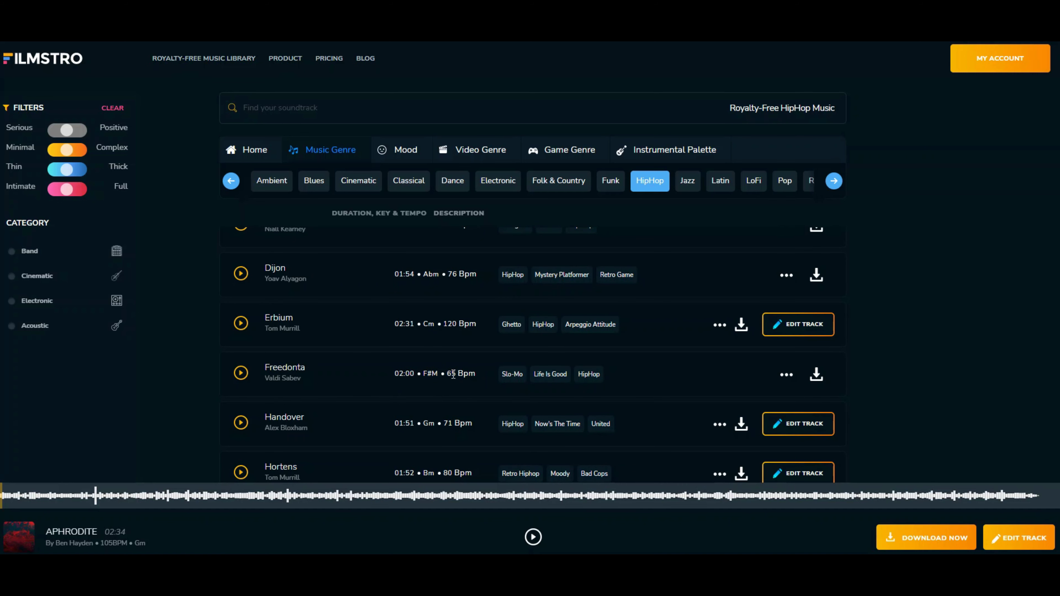
scroll(450, 373, down, 5)
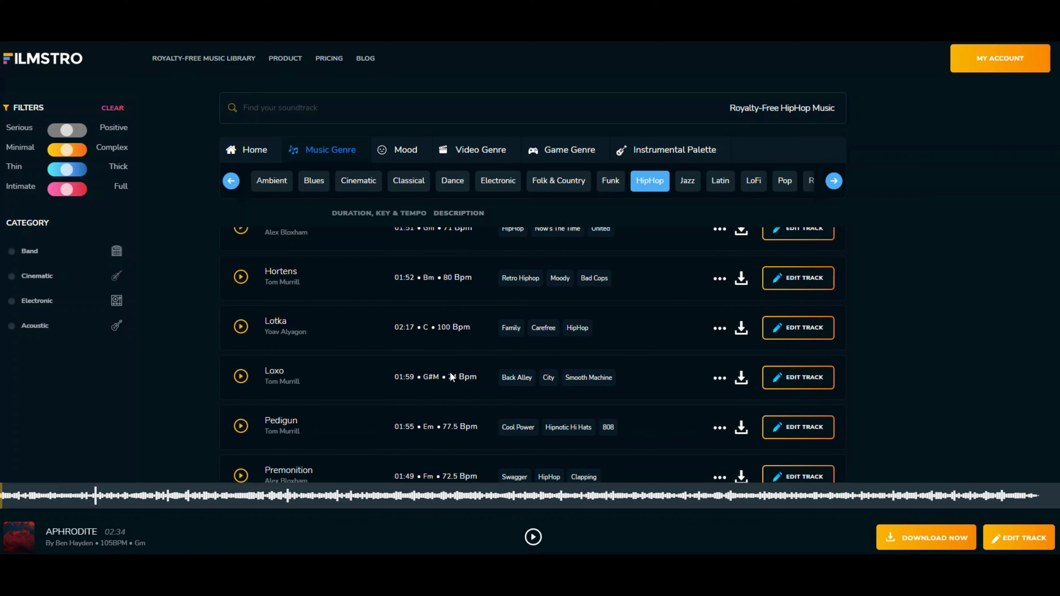
scroll(450, 374, down, 1)
scroll(450, 375, down, 5)
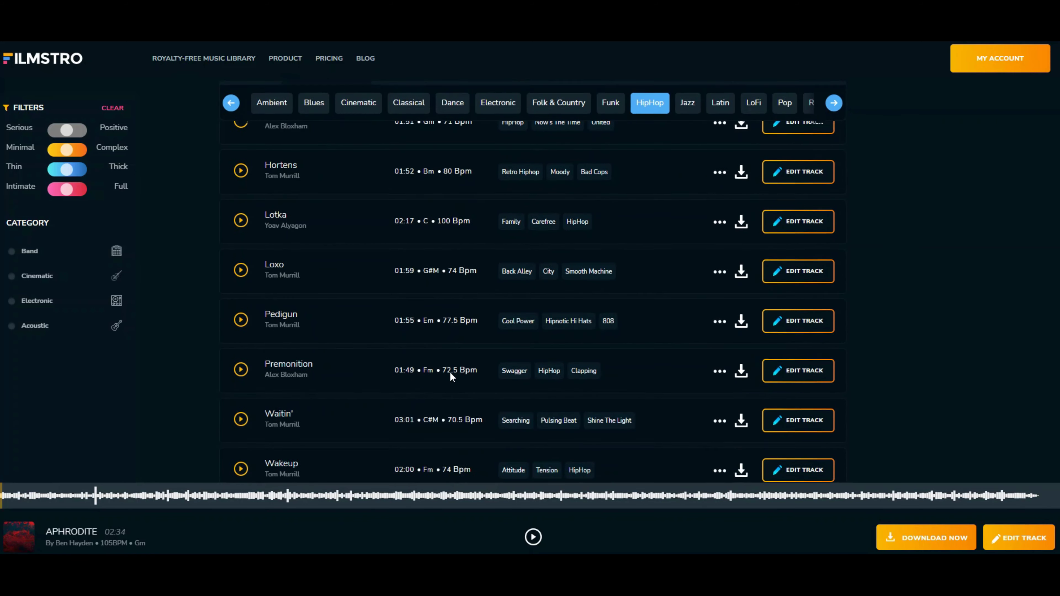
scroll(450, 372, up, 5)
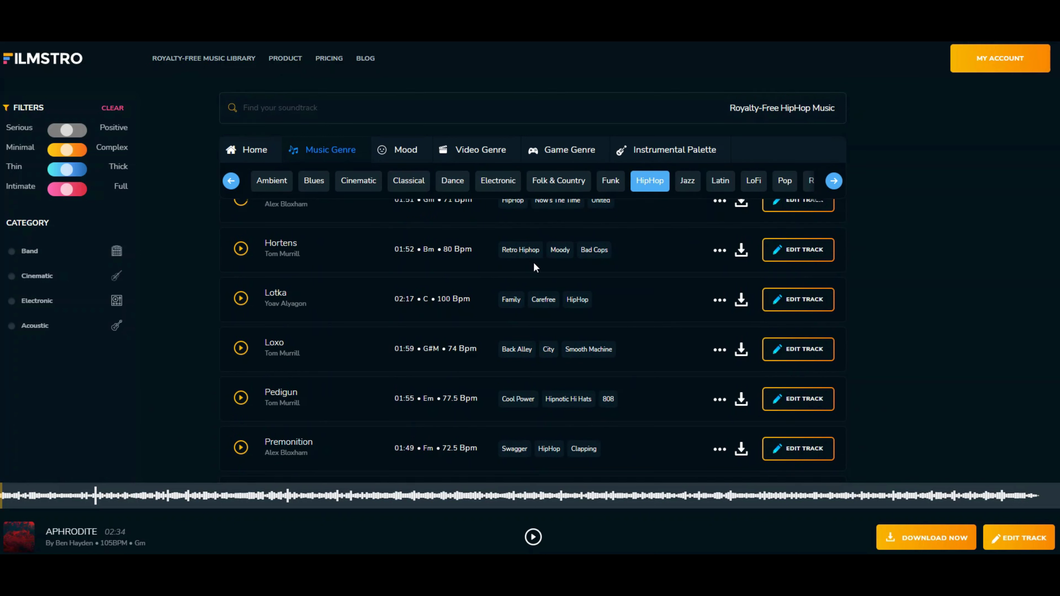
scroll(536, 268, up, 4)
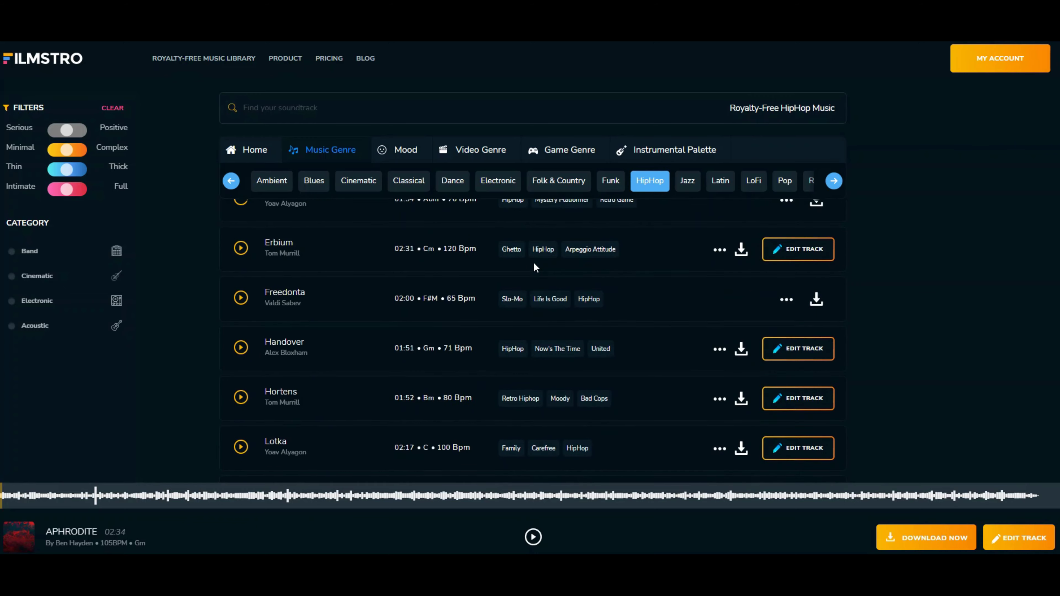
scroll(540, 270, up, 5)
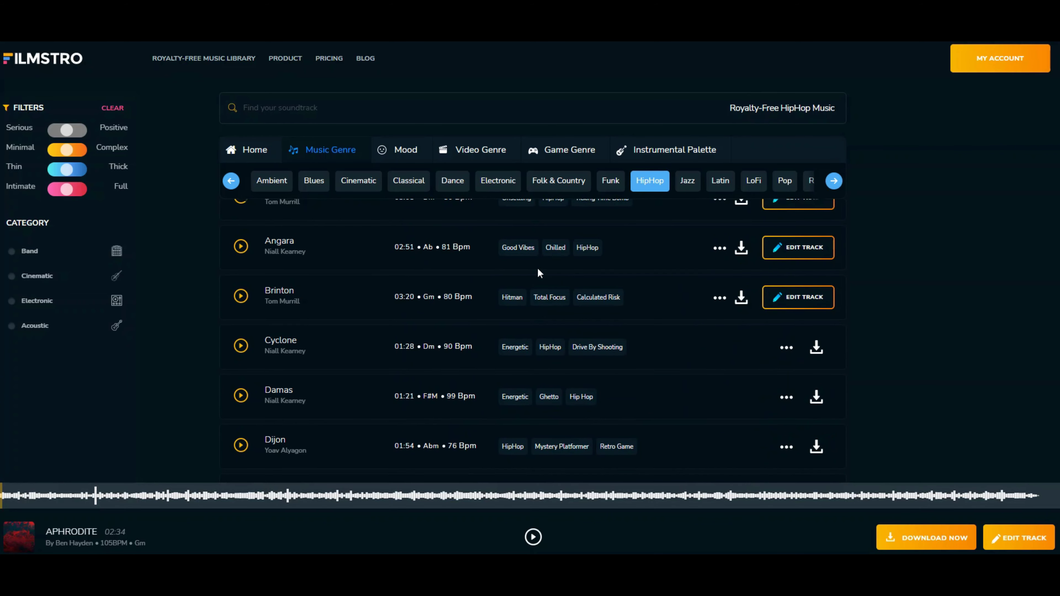
scroll(538, 270, up, 1)
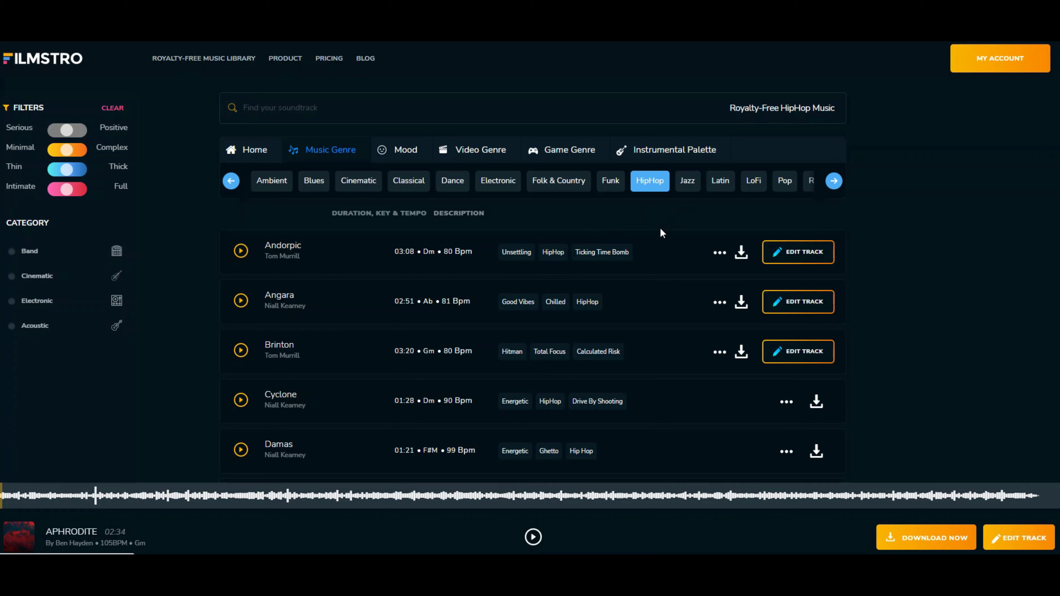
click(686, 187)
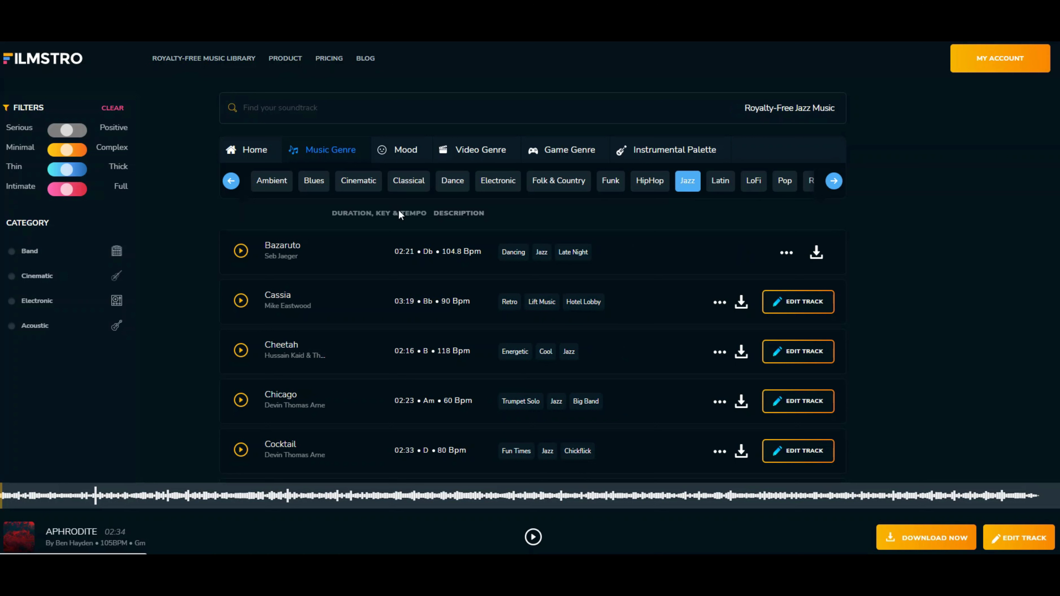
click(406, 155)
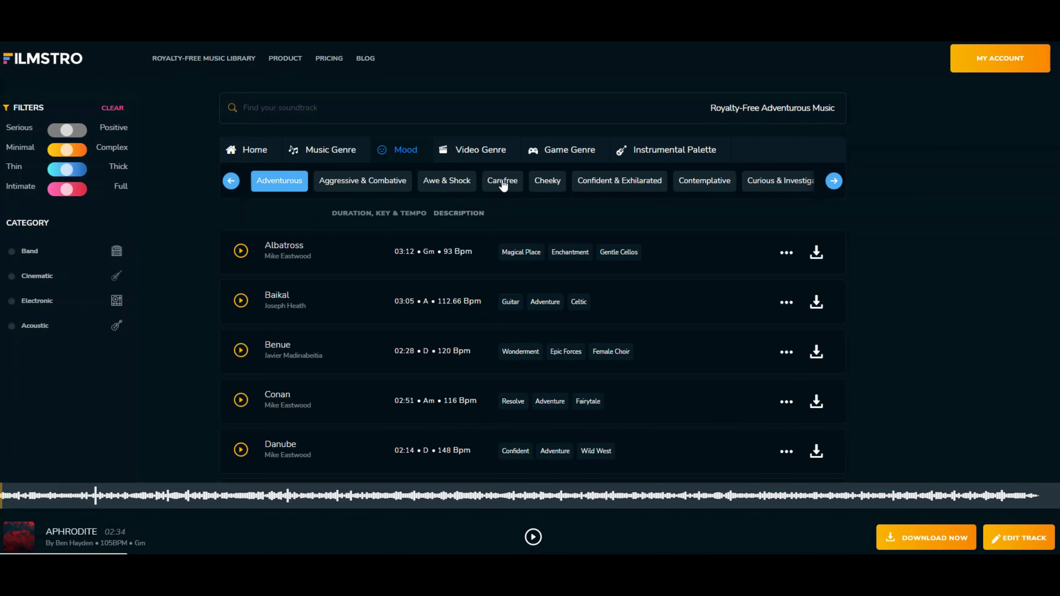
scroll(391, 257, down, 10)
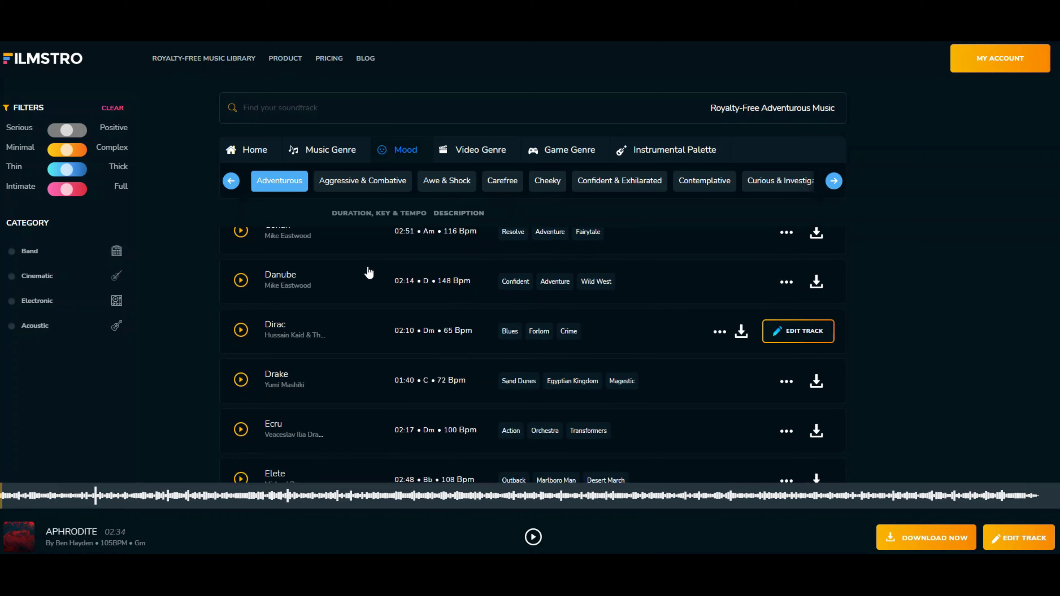
scroll(689, 360, down, 3)
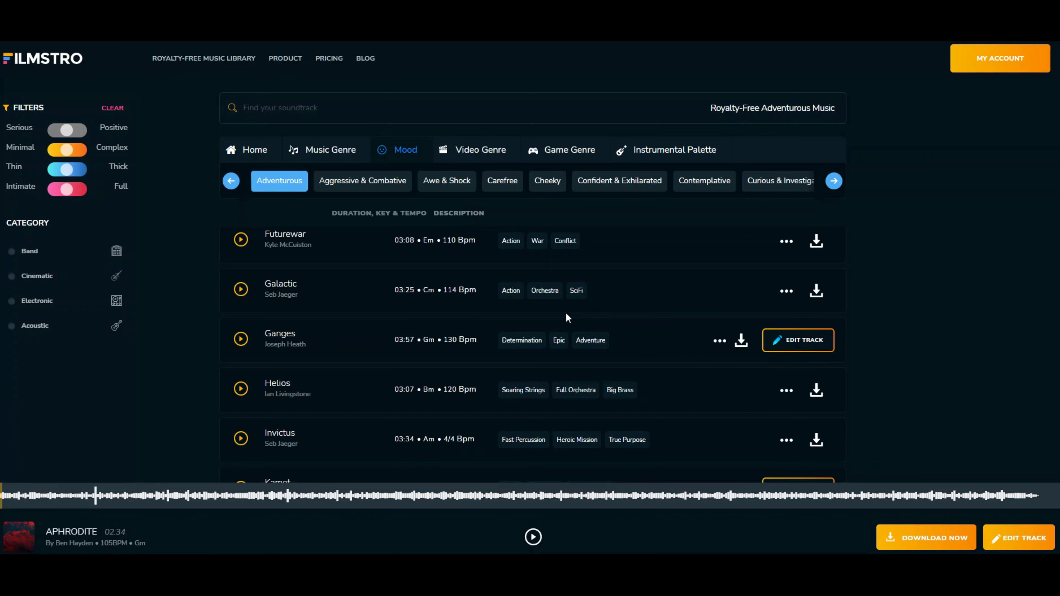
scroll(735, 360, up, 1)
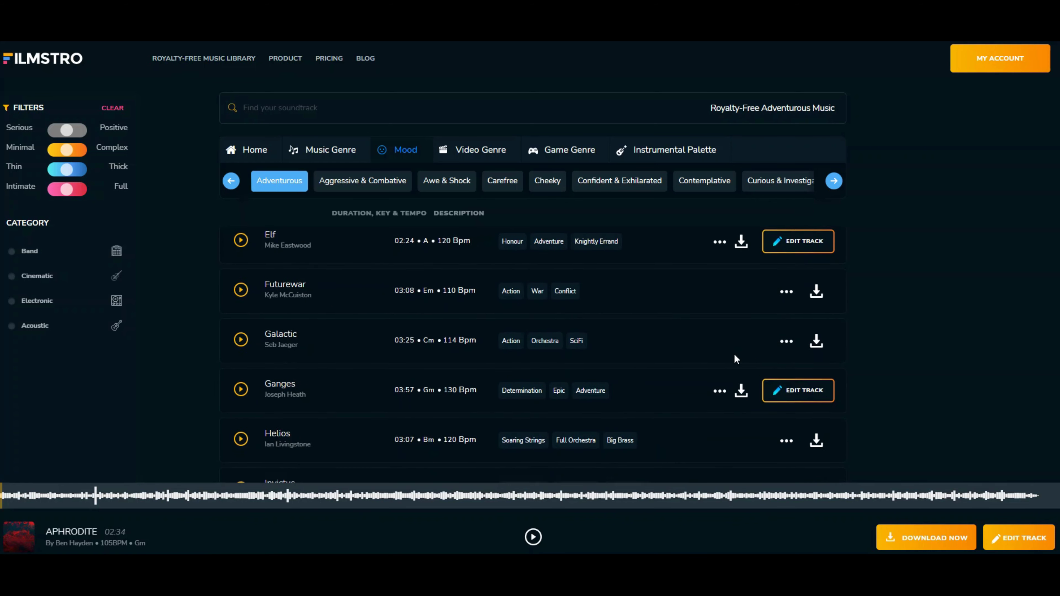
scroll(736, 359, down, 5)
scroll(735, 358, down, 2)
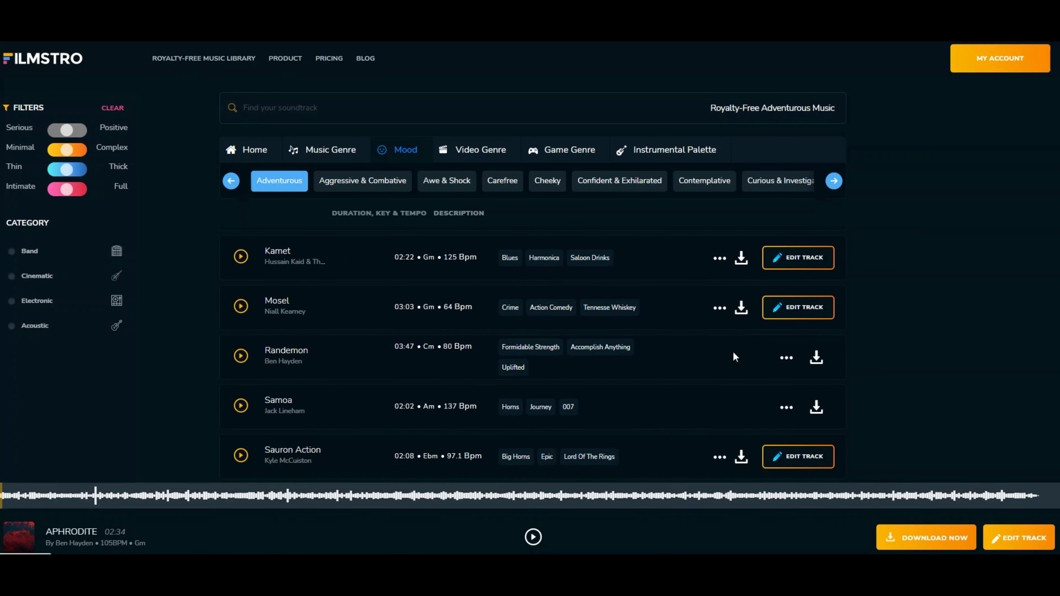
scroll(734, 355, up, 5)
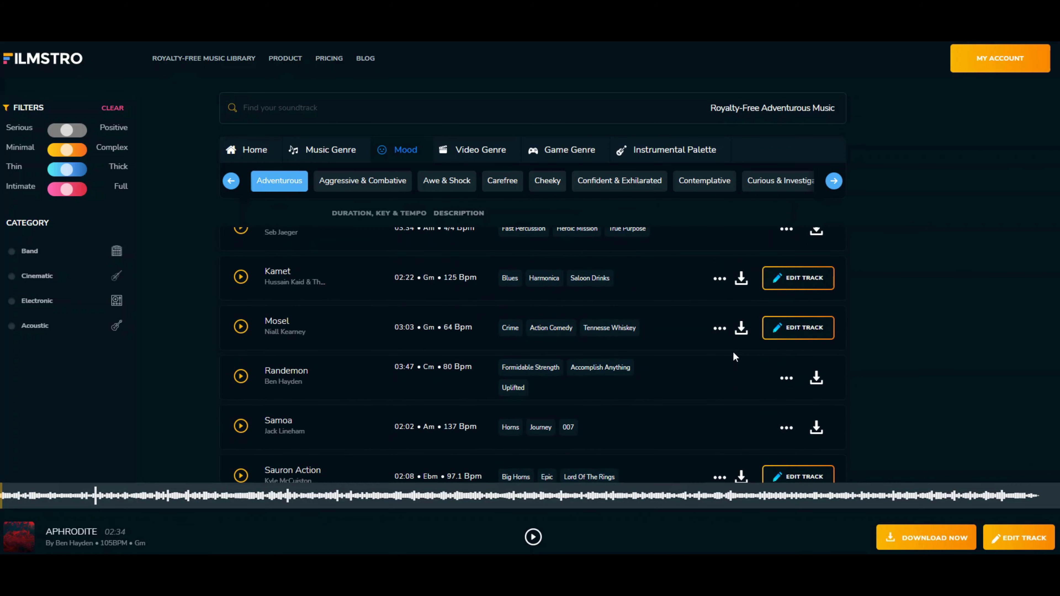
scroll(733, 356, up, 7)
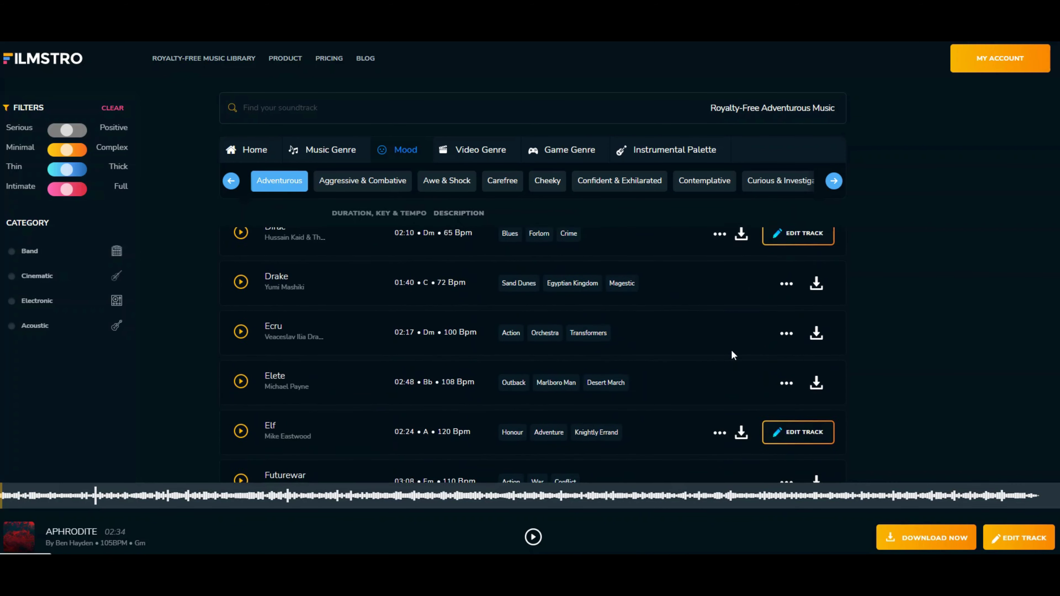
scroll(733, 356, up, 1)
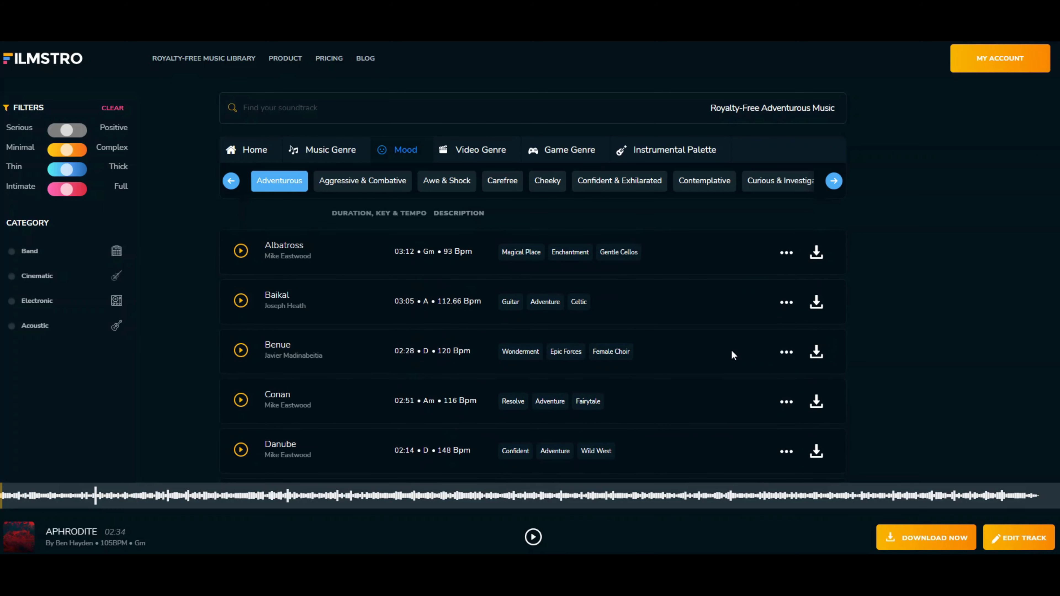
Step: Go back to Home and look through Latest Releases, Trending and Staff Picks, returning to the top
click(263, 155)
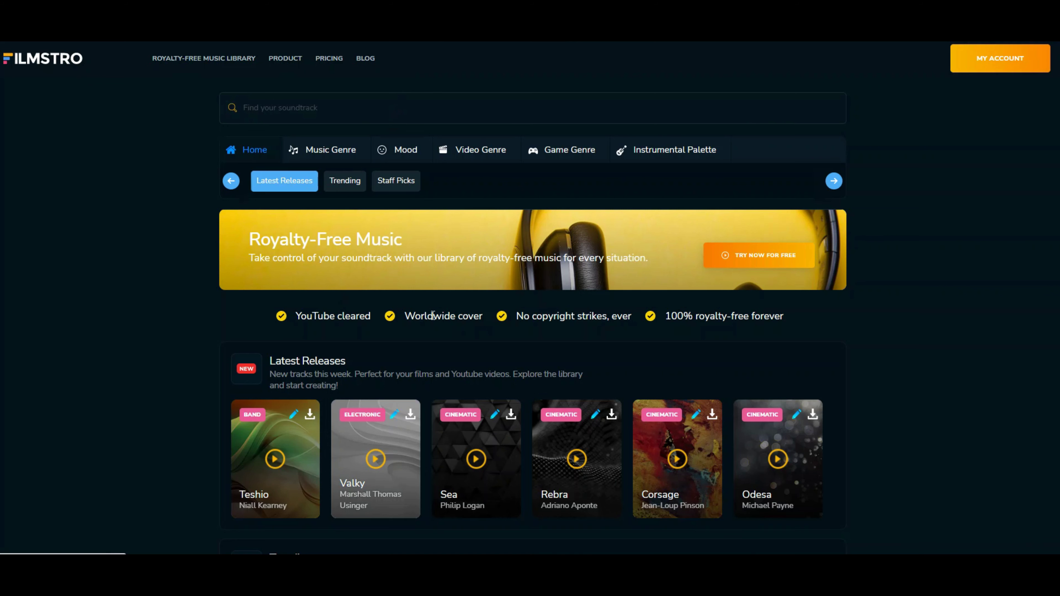
scroll(458, 313, down, 3)
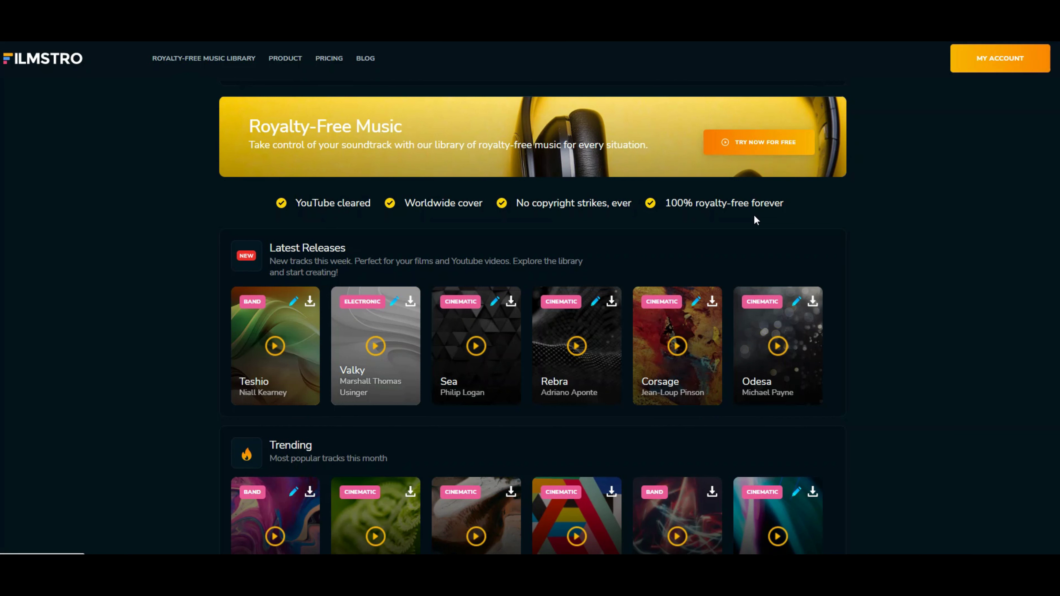
scroll(383, 272, down, 2)
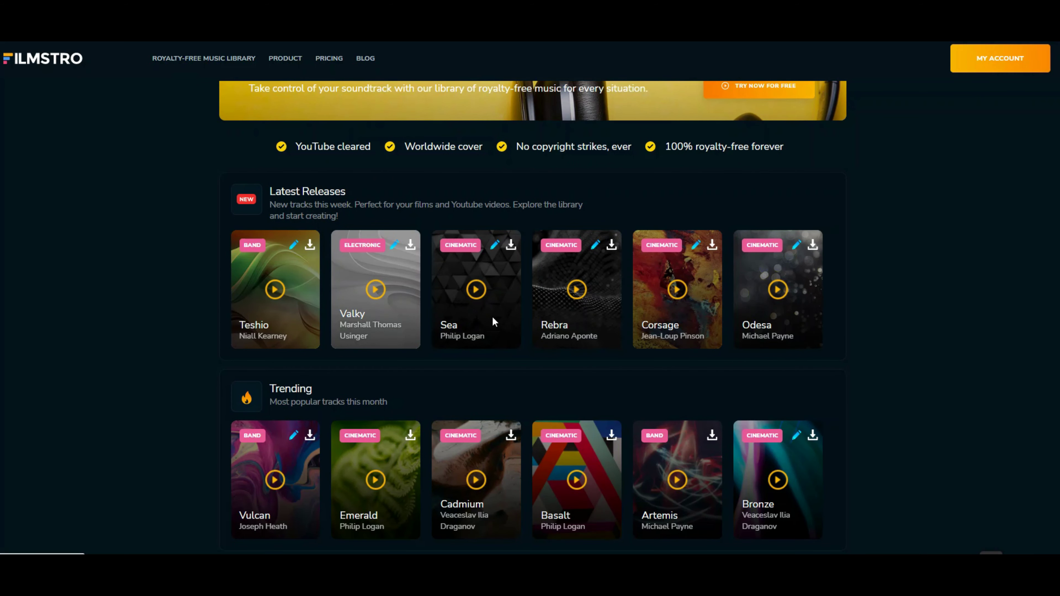
scroll(491, 316, down, 2)
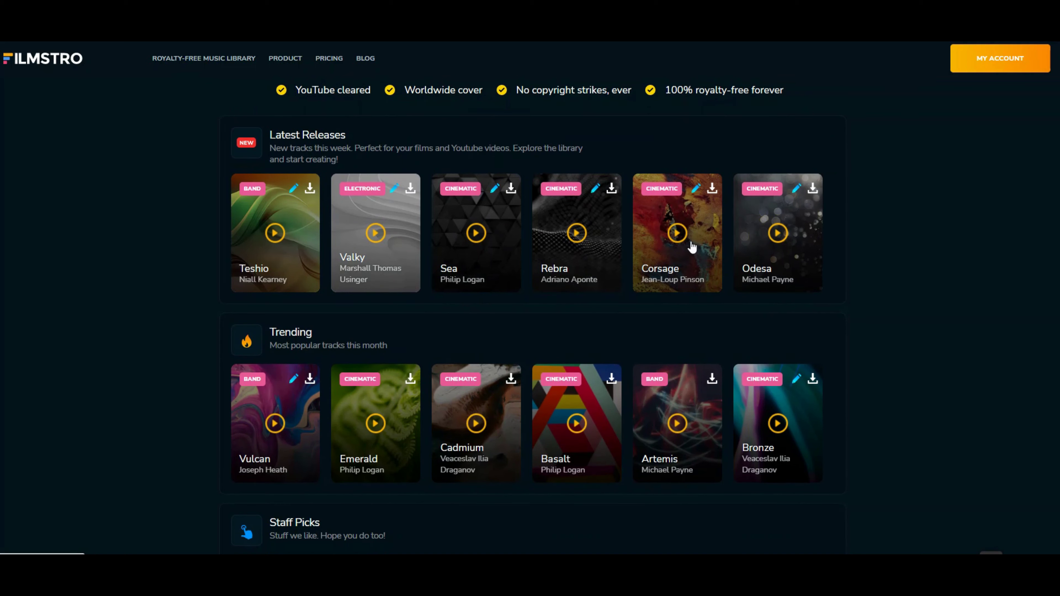
scroll(262, 215, down, 2)
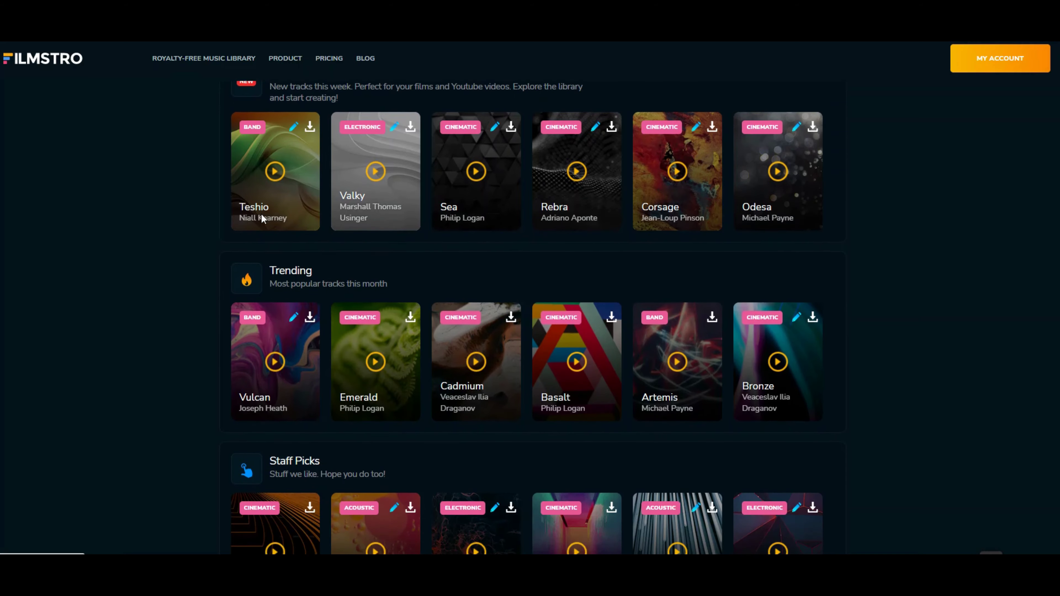
scroll(261, 213, down, 3)
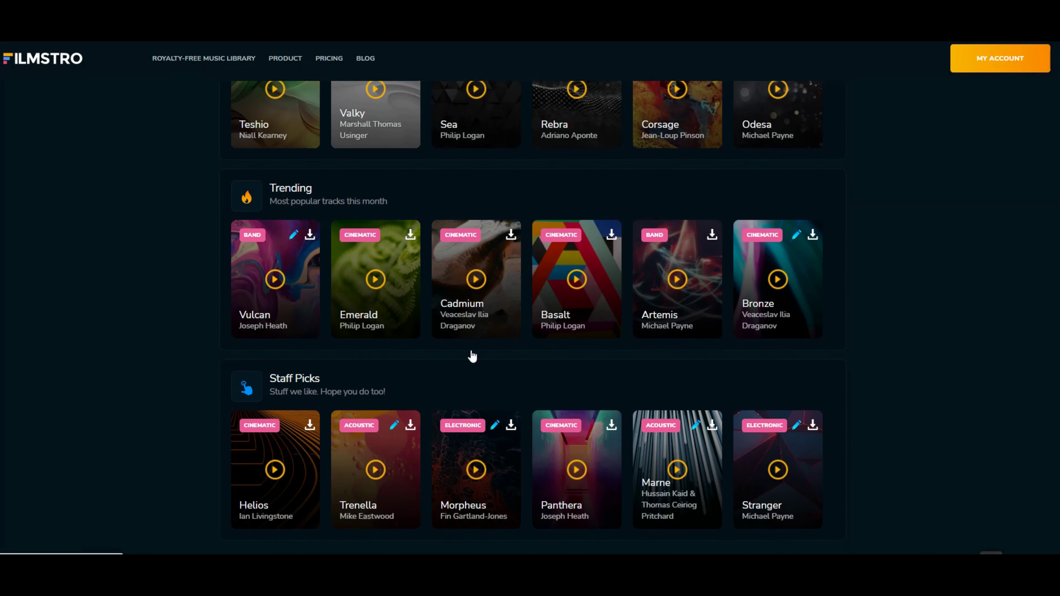
scroll(281, 370, down, 2)
scroll(633, 361, down, 3)
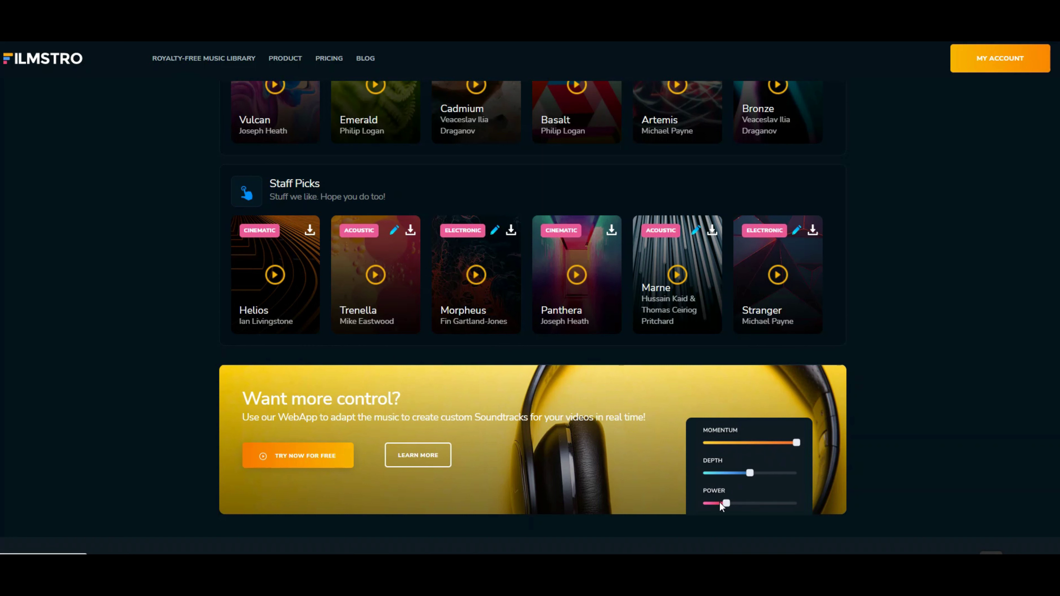
scroll(664, 431, up, 10)
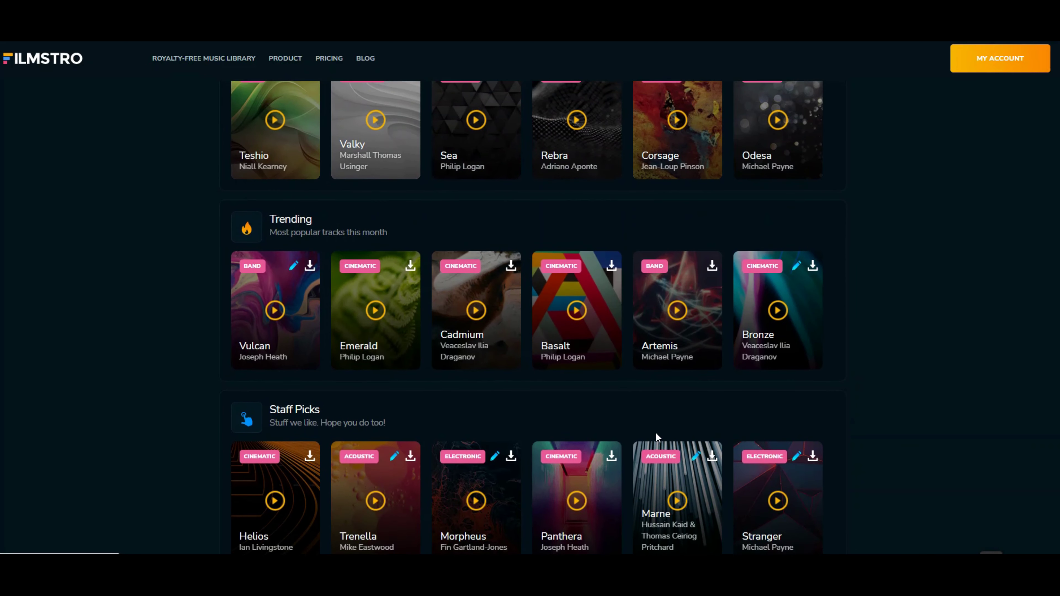
scroll(655, 433, up, 1)
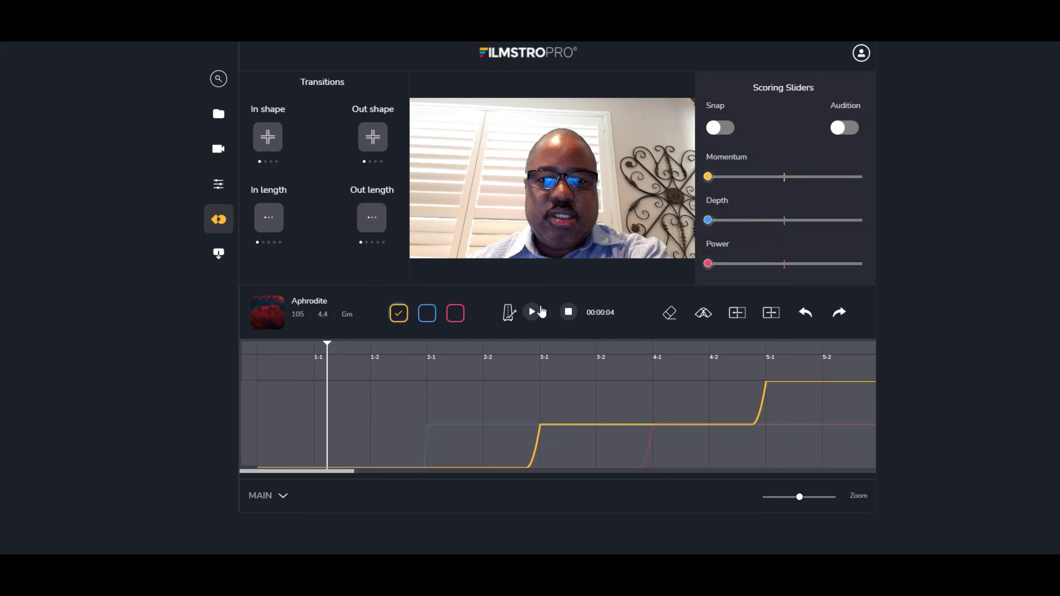
Step: Start playing Aphrodite with the video from the beginning
click(535, 313)
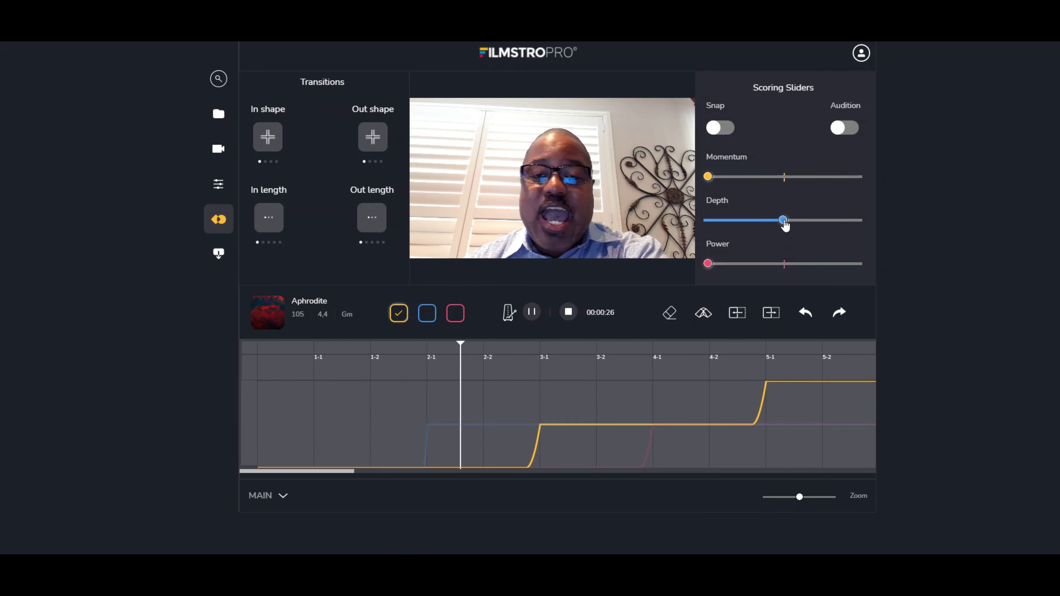
Step: Record a Depth curve during playback that rises near bar 2 and settles mid-level
drag(785, 225, 843, 237)
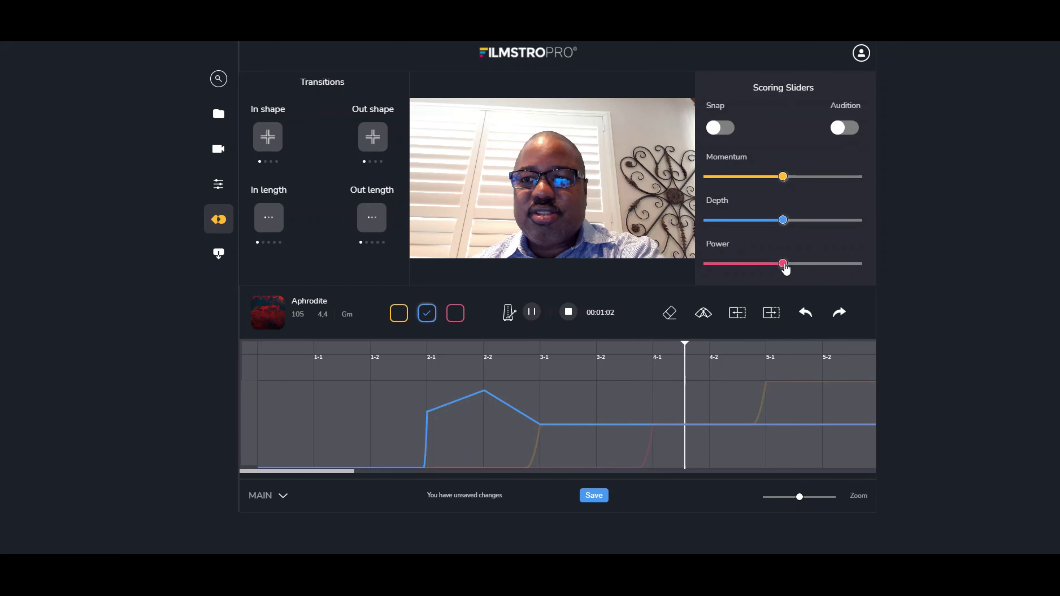
Step: Record a Power curve that steps up from bar 4 and returns to mid-level after bar 5
drag(785, 268, 838, 274)
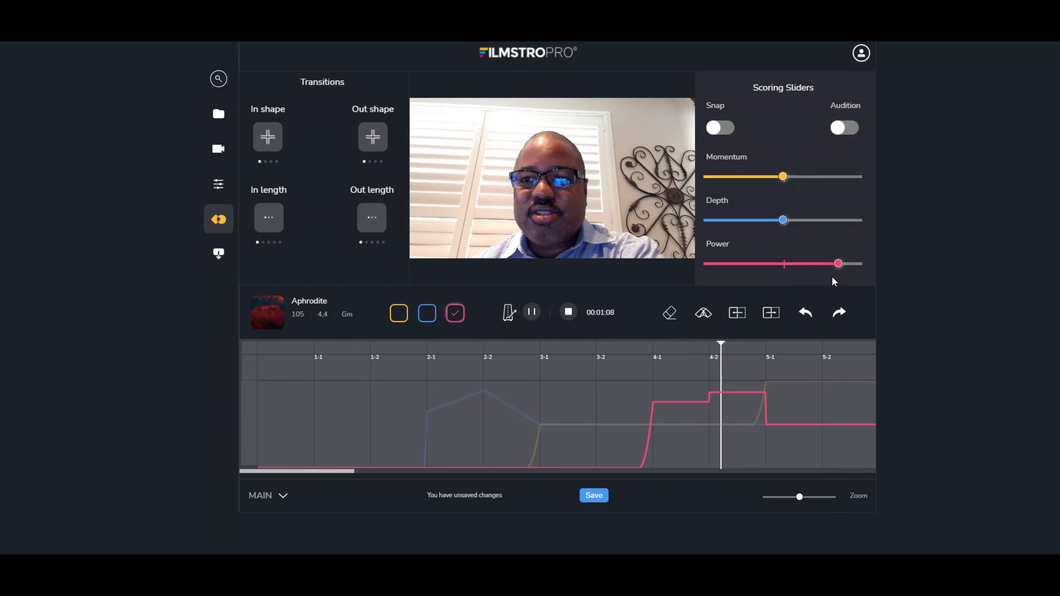
Step: Pause Aphrodite's playback at 00:01:22
click(530, 315)
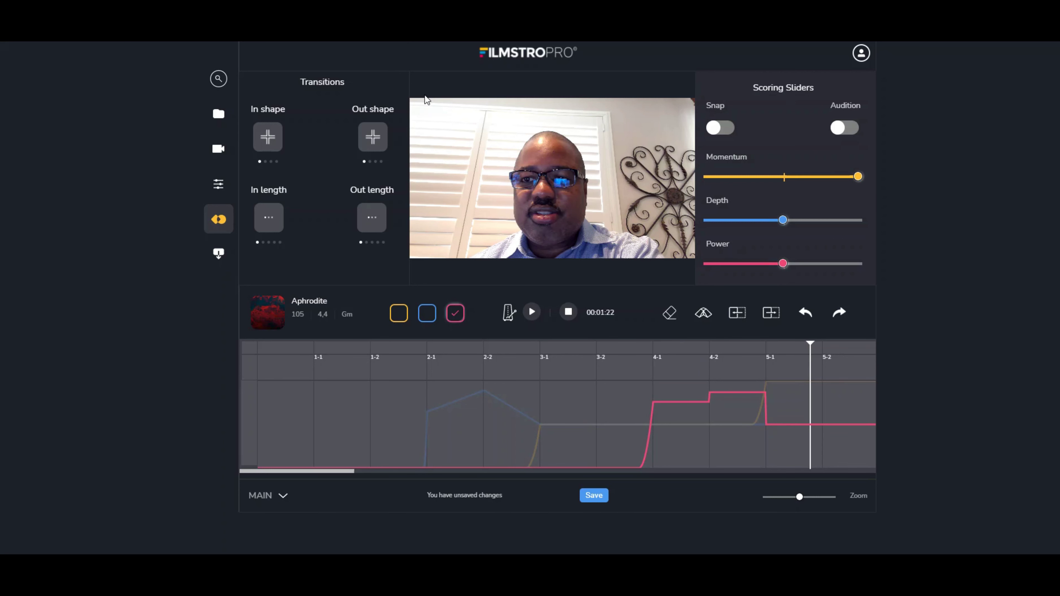